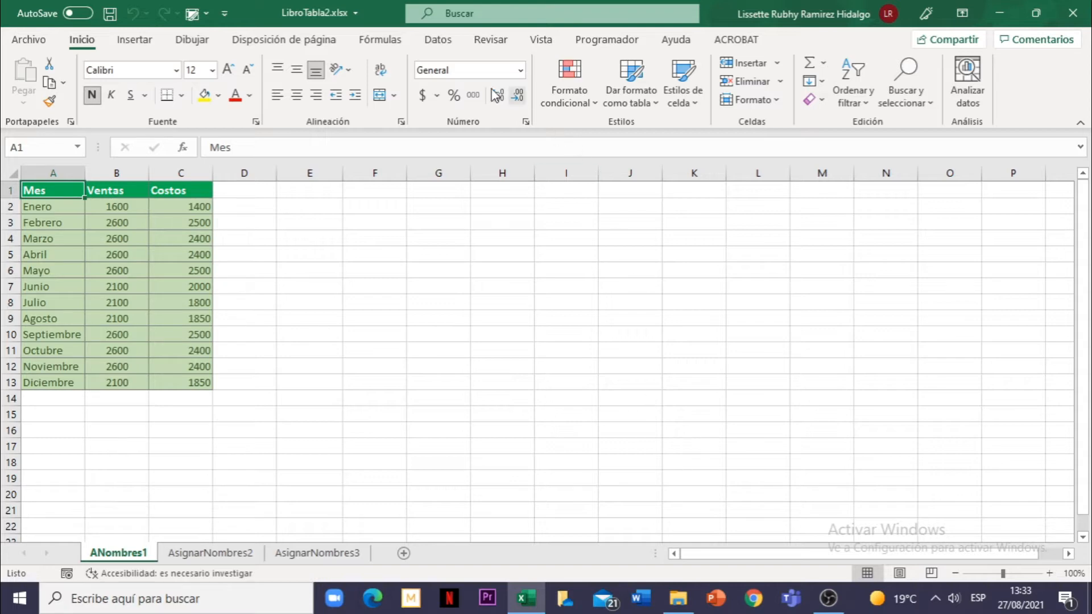
Open the Name Manager, fit the Valor column to its contents, and enlarge the dialog to show the full values
{"action": "left_click", "coordinate": [382, 45]}
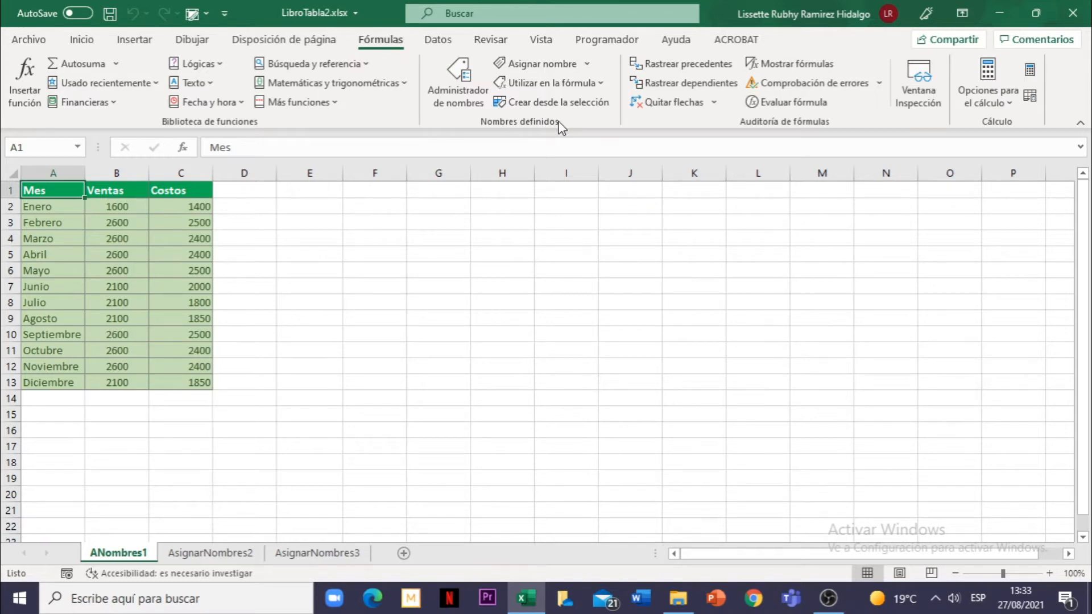
{"action": "left_click", "coordinate": [458, 97]}
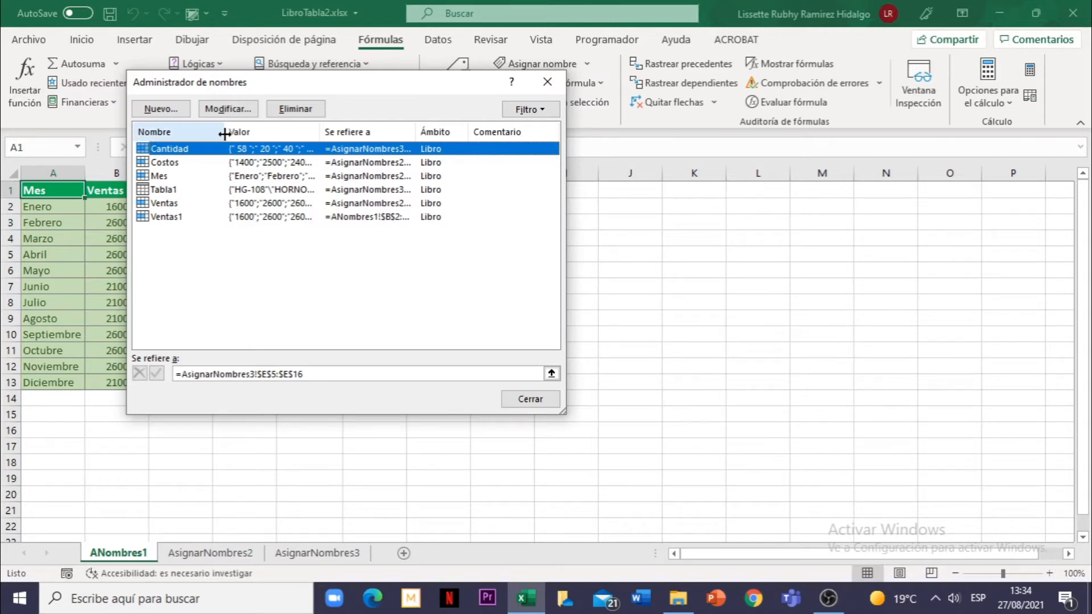
{"action": "double_click", "coordinate": [322, 131]}
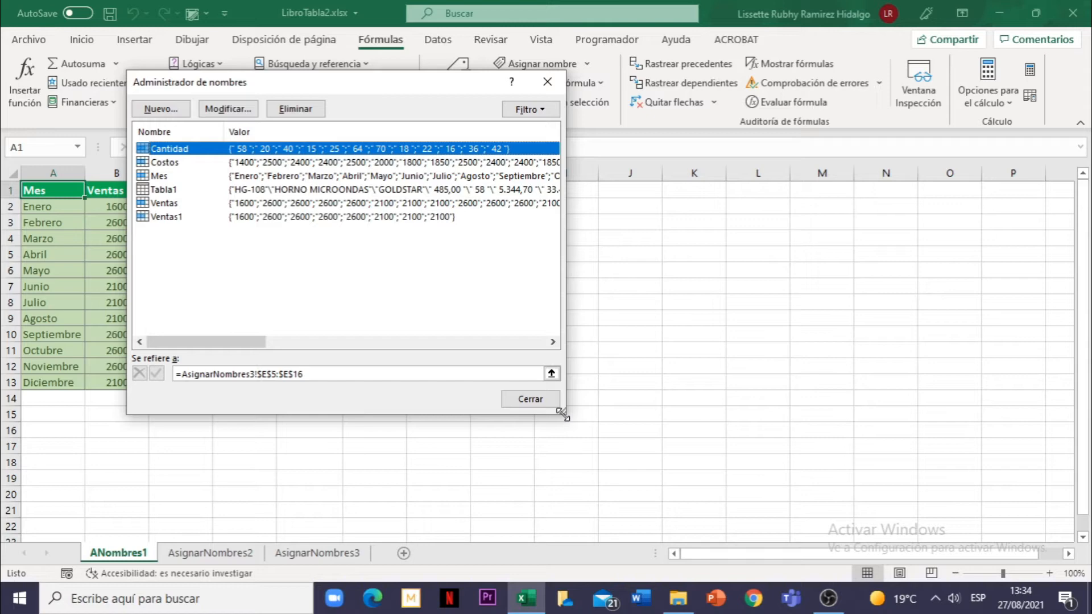
{"action": "left_click_drag", "start_coordinate": [563, 416], "coordinate": [1028, 505]}
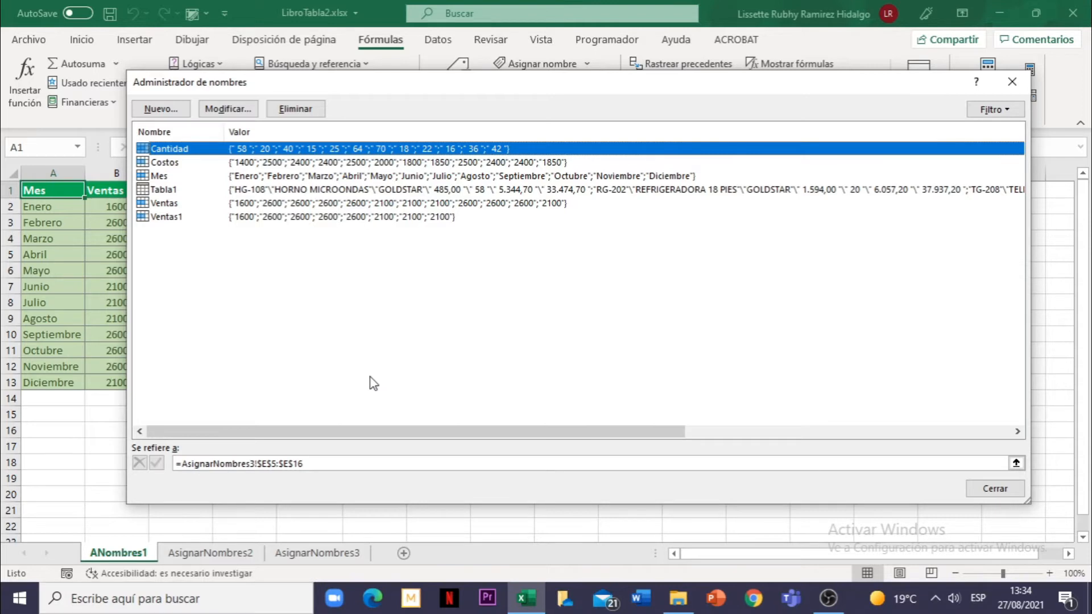
Sort the defined names by Nombre, toggling between ascending and descending and ending in descending order
{"action": "left_click", "coordinate": [162, 132]}
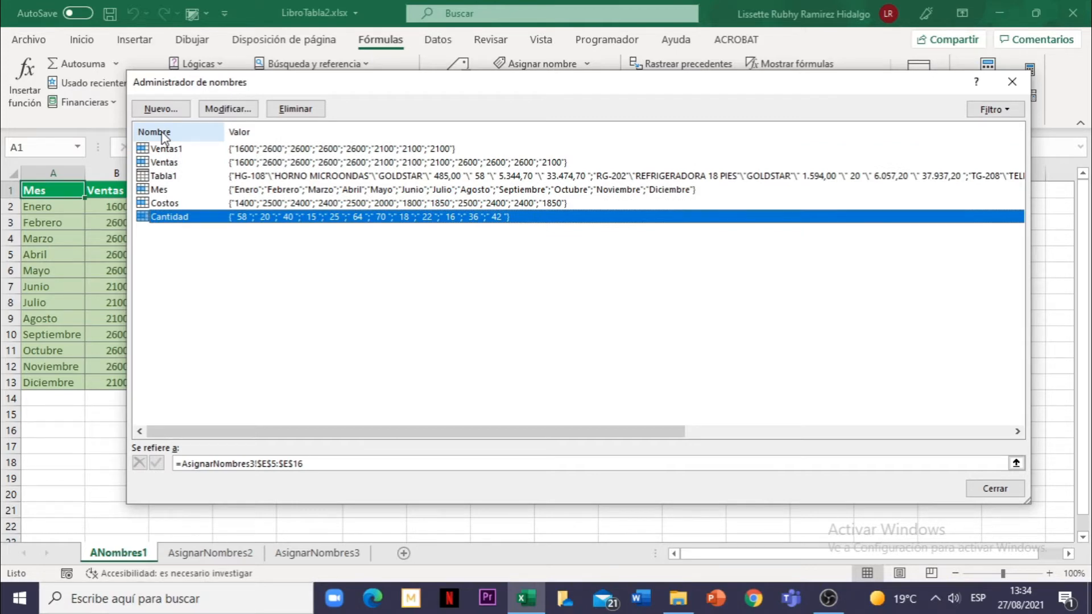
{"action": "left_click", "coordinate": [163, 134]}
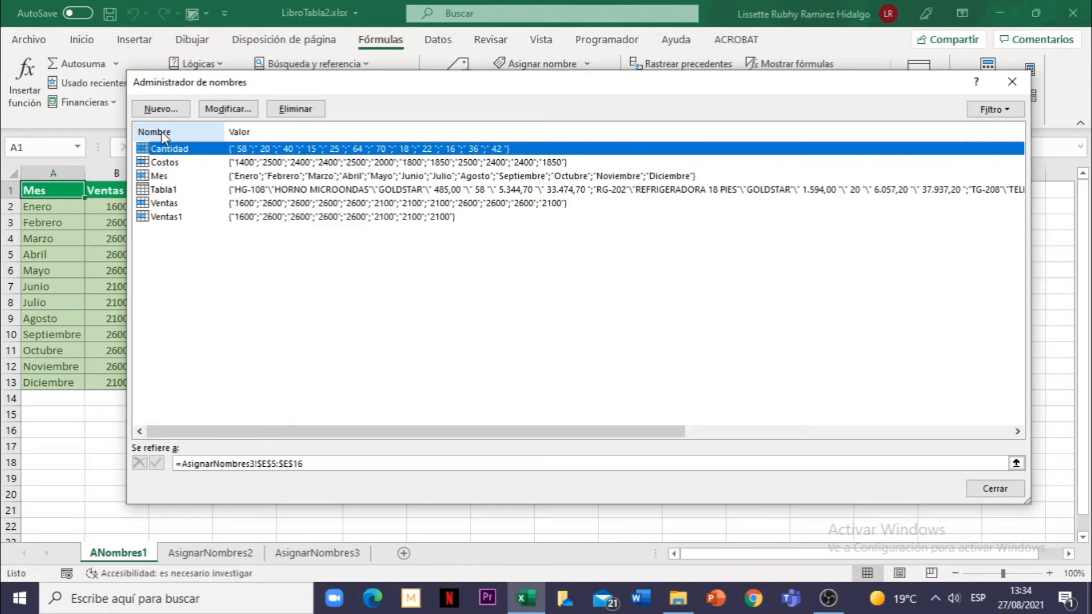
{"action": "left_click", "coordinate": [163, 134]}
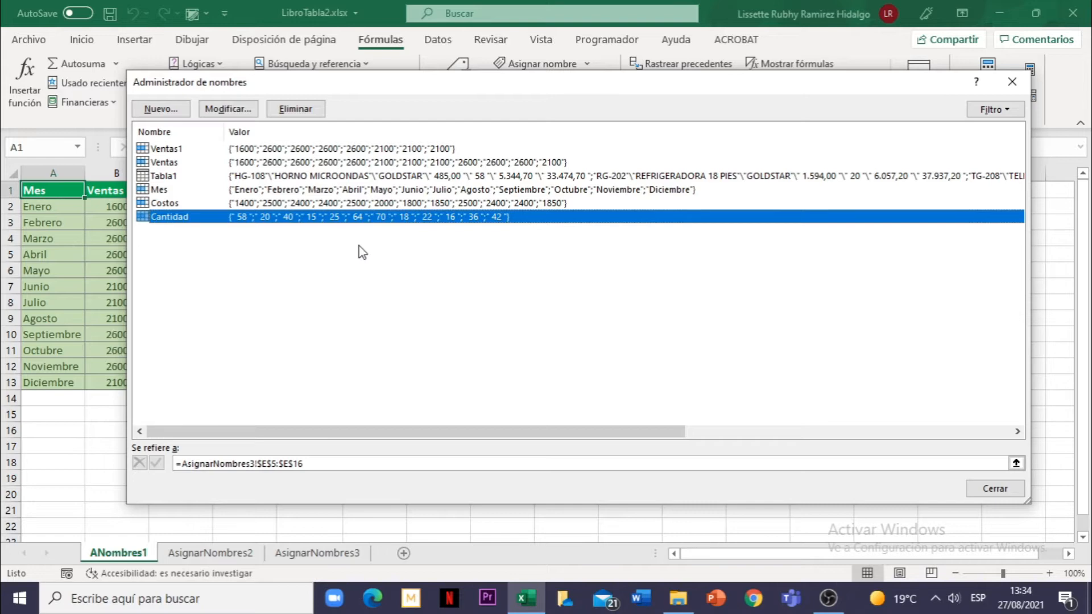
Filter the names by worksheet scope, and replace that filter with workbook scope (Nombres en el ámbito del libro)
{"action": "left_click", "coordinate": [994, 109]}
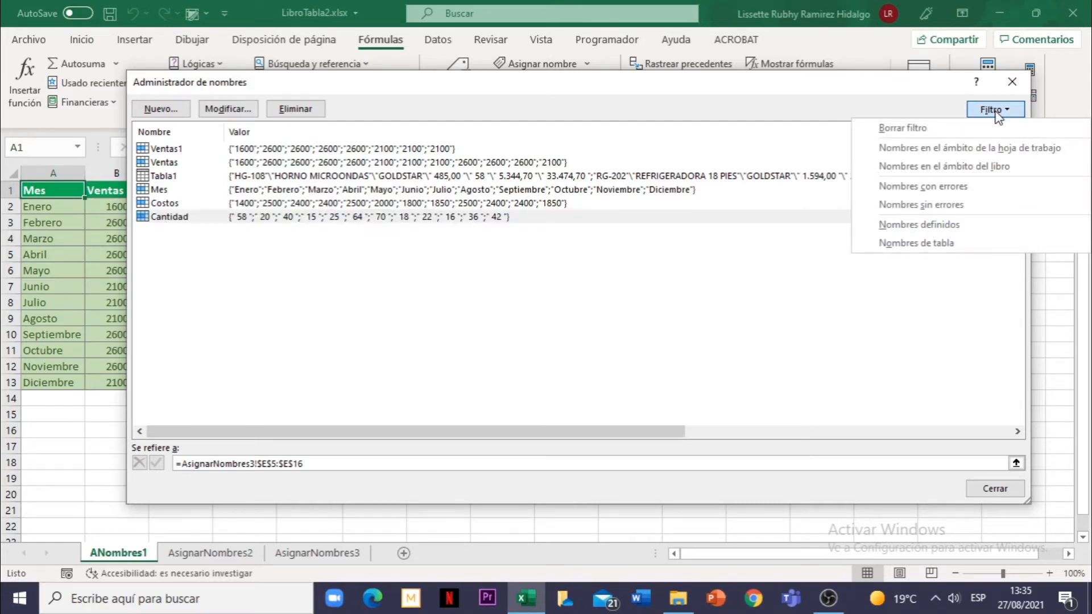
{"action": "left_click", "coordinate": [908, 149]}
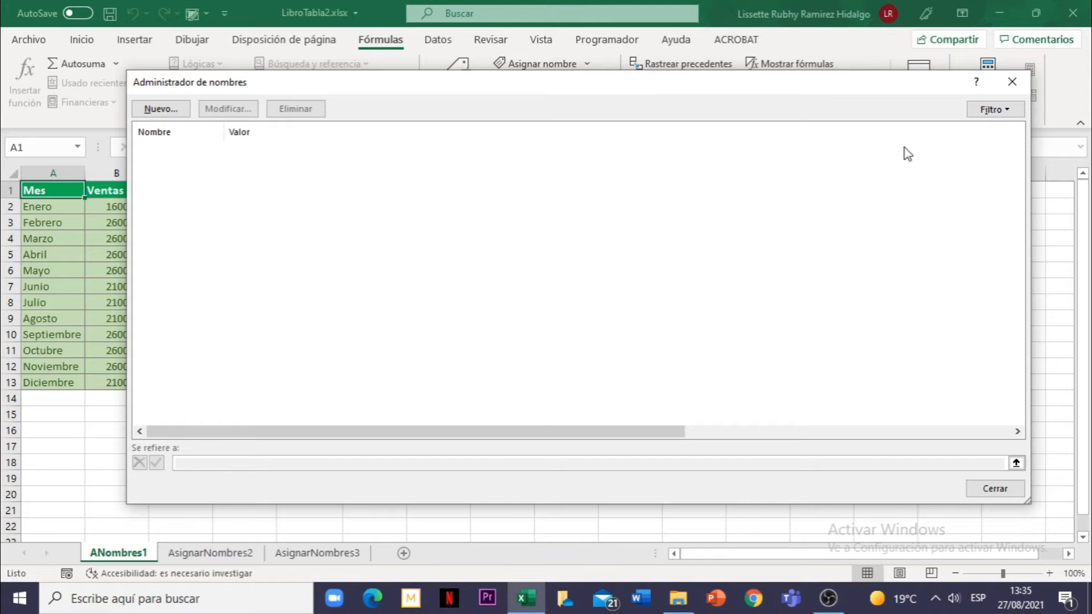
{"action": "left_click", "coordinate": [1009, 115]}
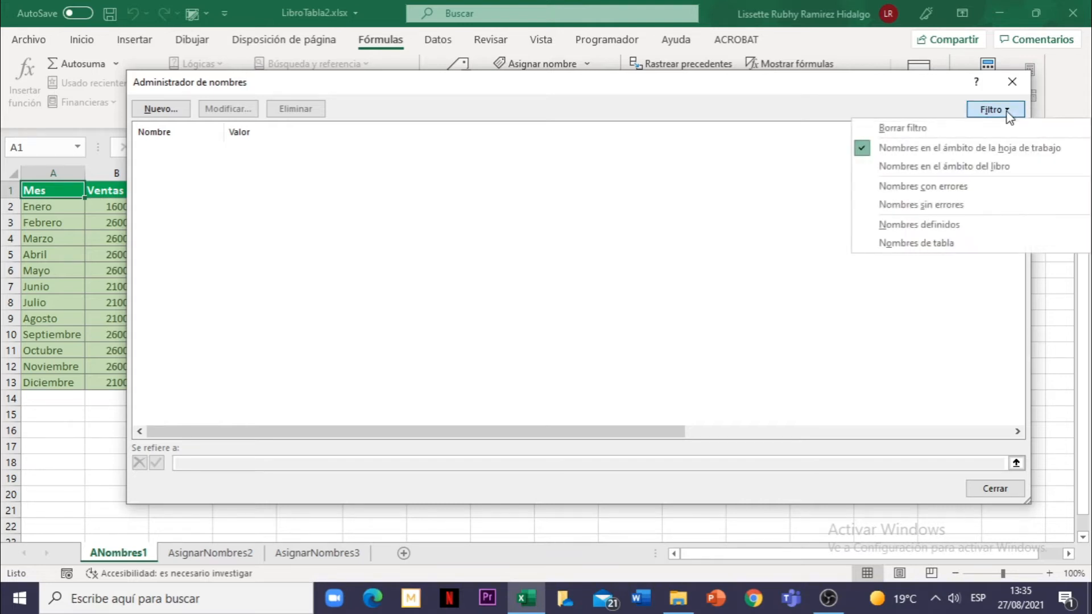
{"action": "left_click", "coordinate": [952, 170]}
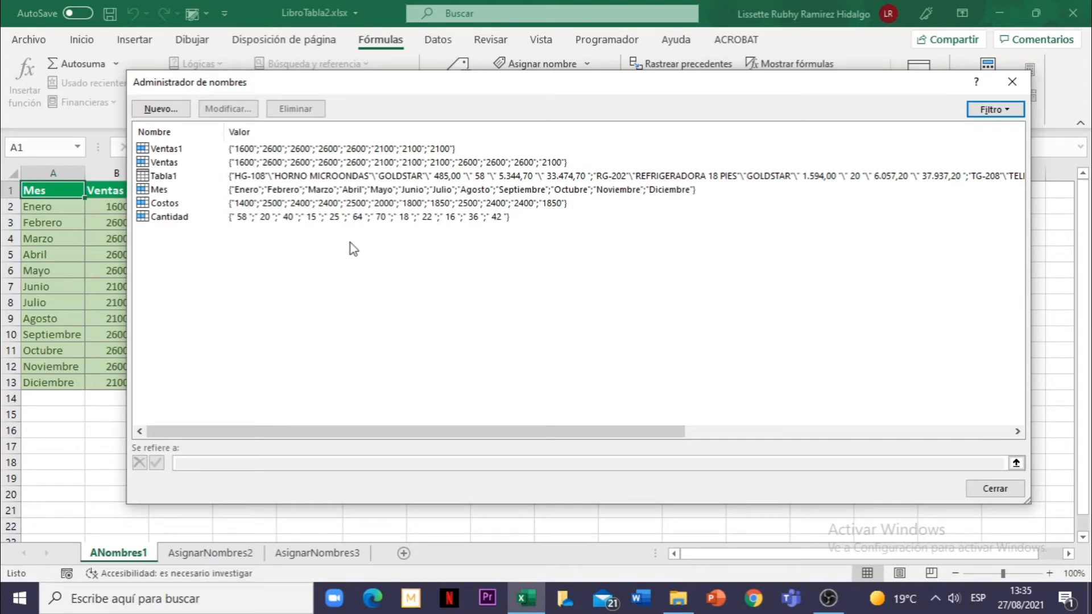
Filter the list to defined names, switch it to table names, and remove the table names filter
{"action": "left_click", "coordinate": [993, 109]}
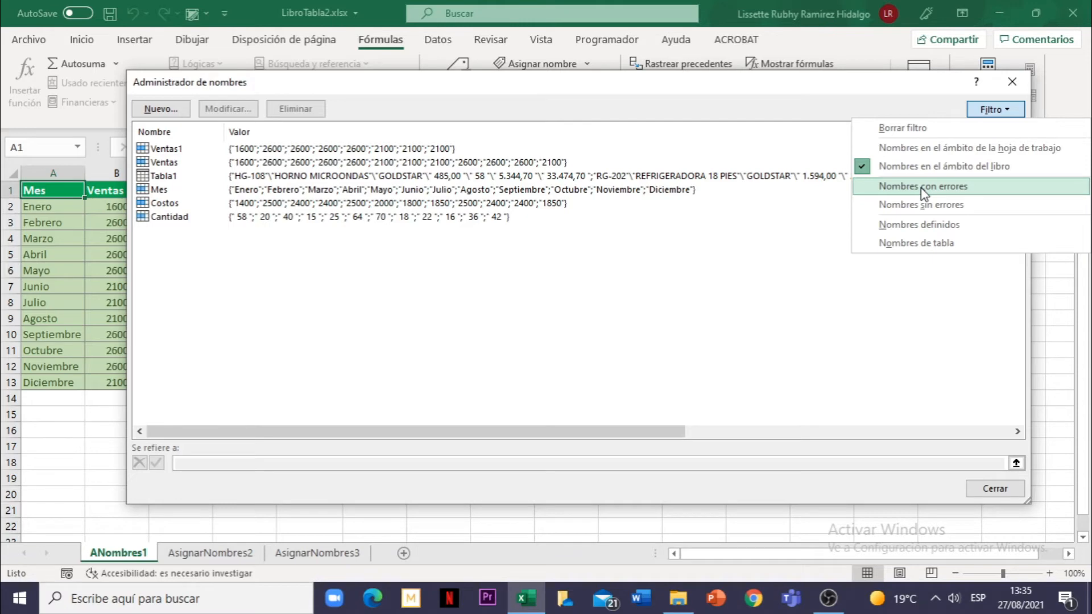
{"action": "left_click", "coordinate": [917, 231]}
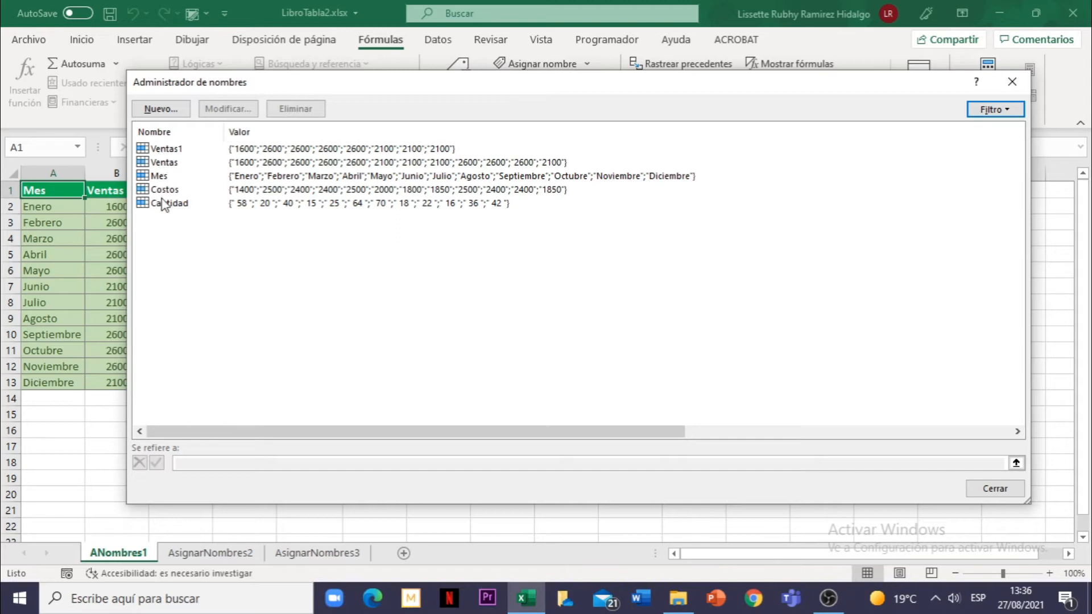
{"action": "left_click", "coordinate": [1005, 116]}
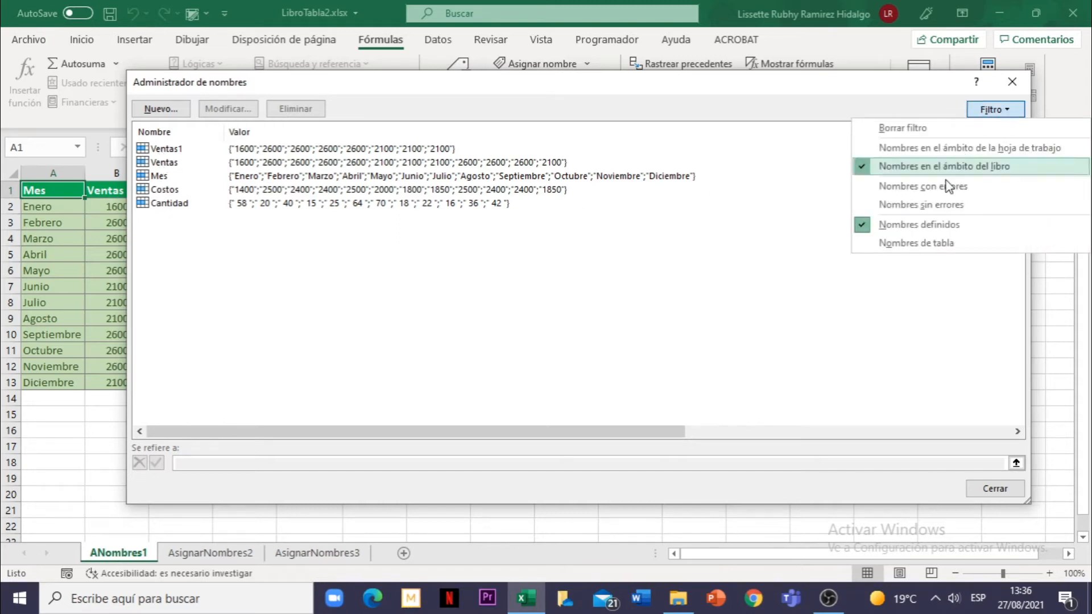
{"action": "left_click", "coordinate": [912, 245]}
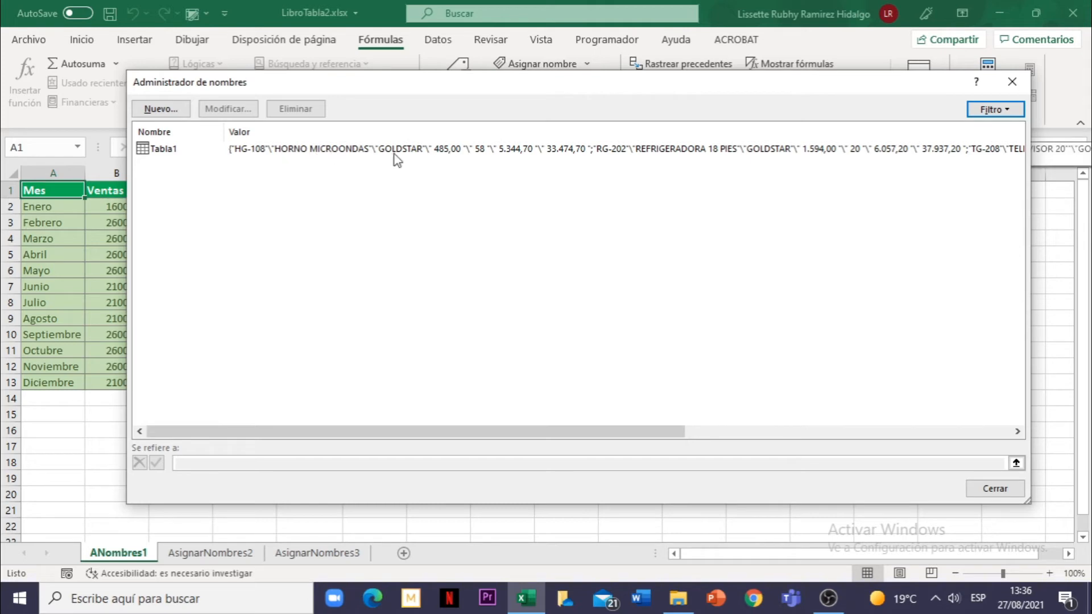
{"action": "left_click", "coordinate": [1005, 110]}
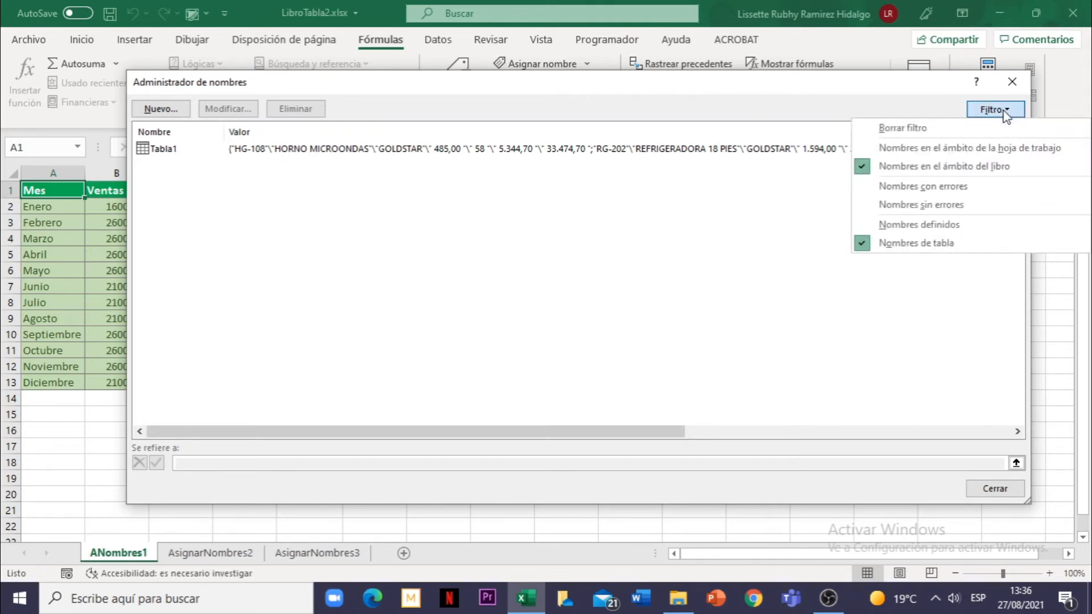
{"action": "left_click", "coordinate": [877, 245]}
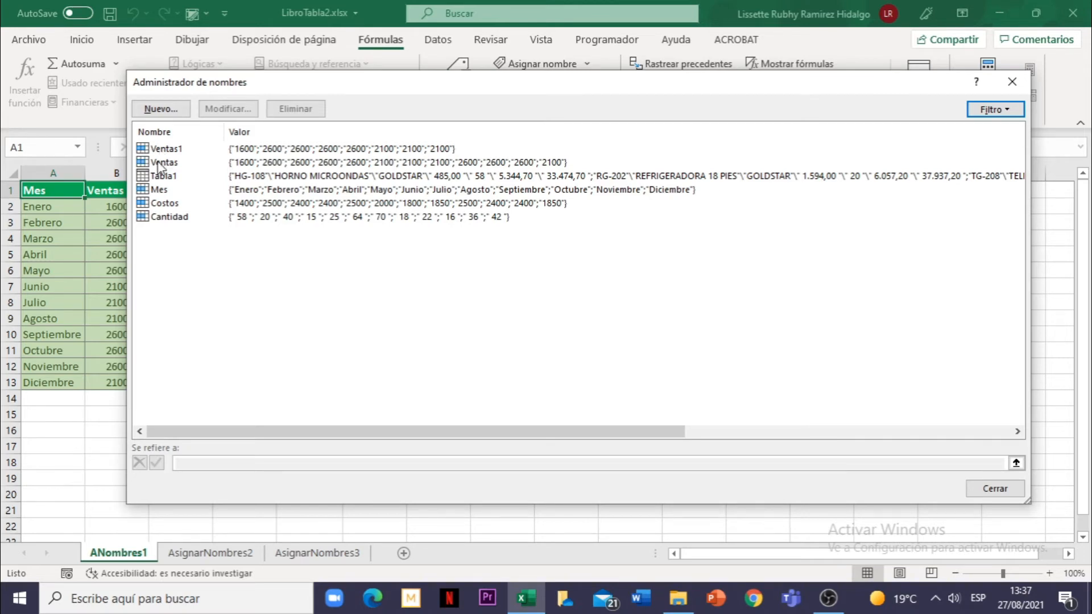
Select the name Ventas1 and sort the list of names by Valor
{"action": "left_click", "coordinate": [161, 163]}
{"action": "left_click", "coordinate": [161, 149]}
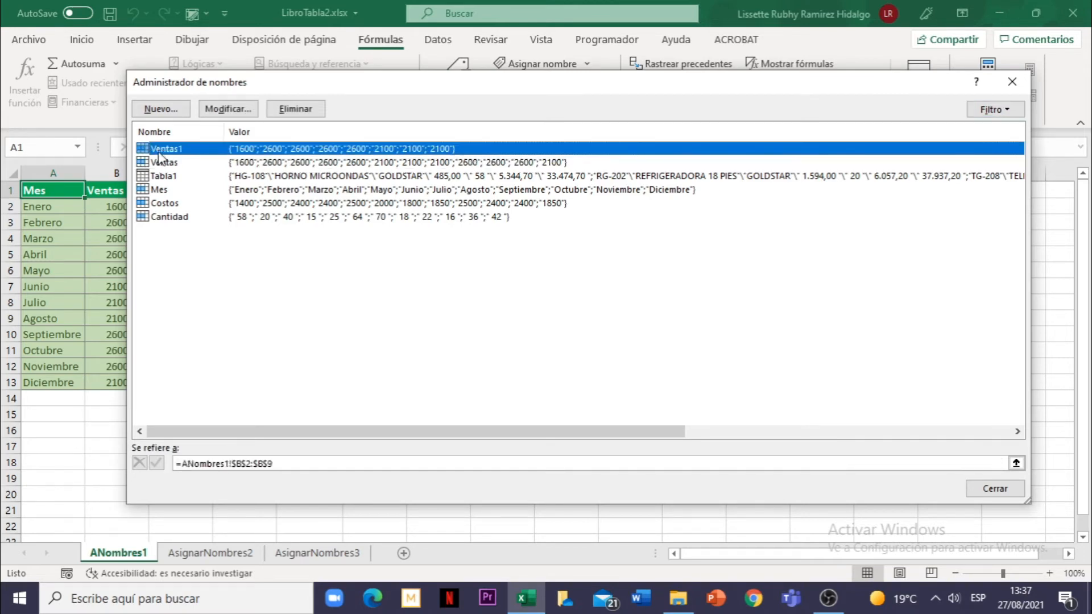
{"action": "left_click", "coordinate": [253, 134]}
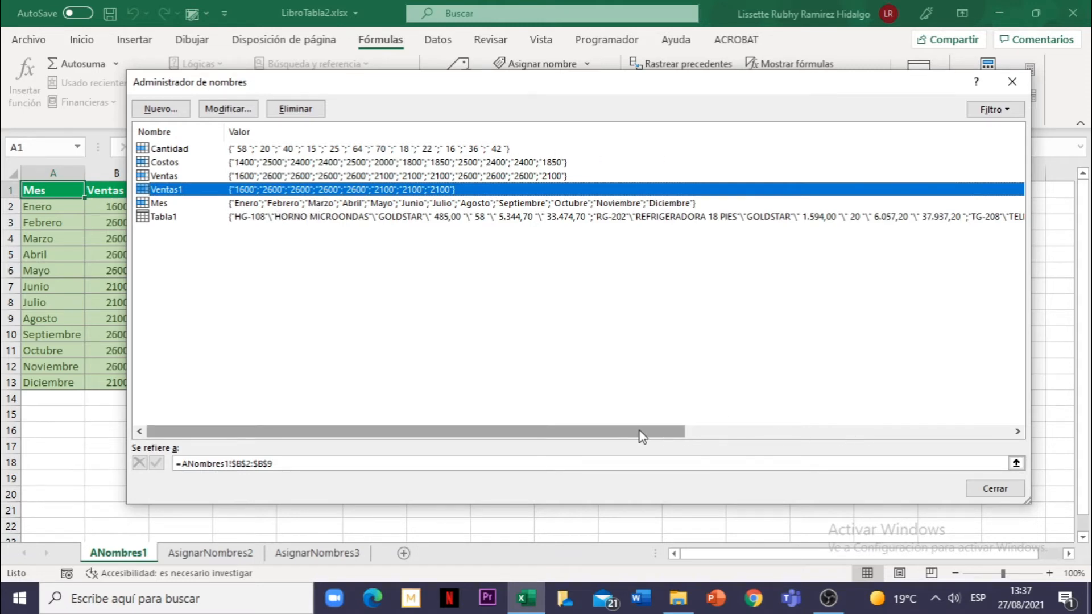
Change the range that Ventas1 refers to, setting it to =ANombres1!$B$2:$B$13, and apply the change
{"action": "left_click_drag", "start_coordinate": [640, 431], "coordinate": [814, 423]}
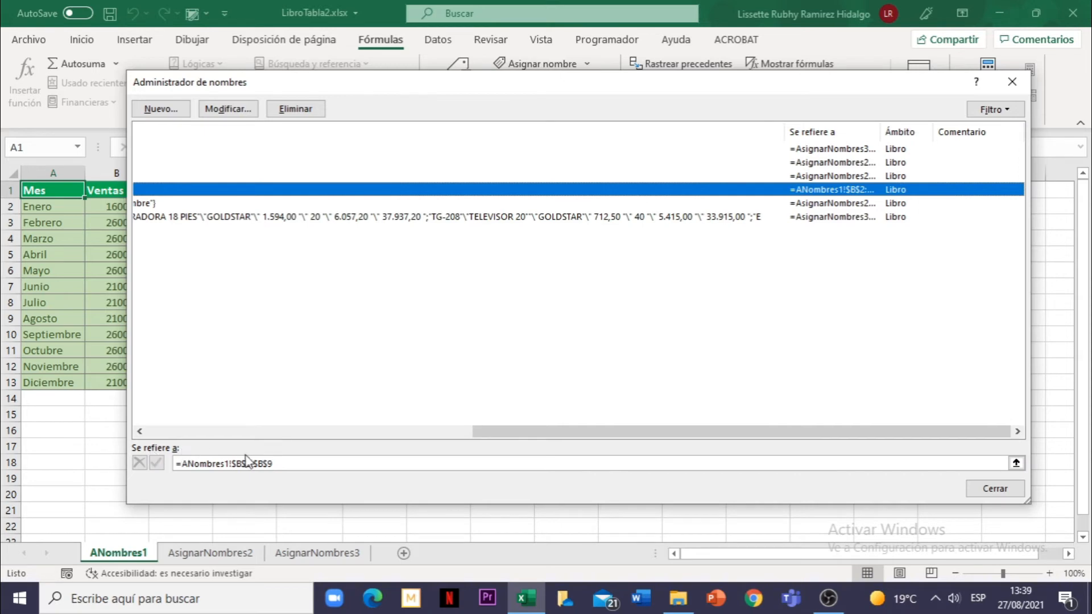
{"action": "left_click", "coordinate": [281, 465]}
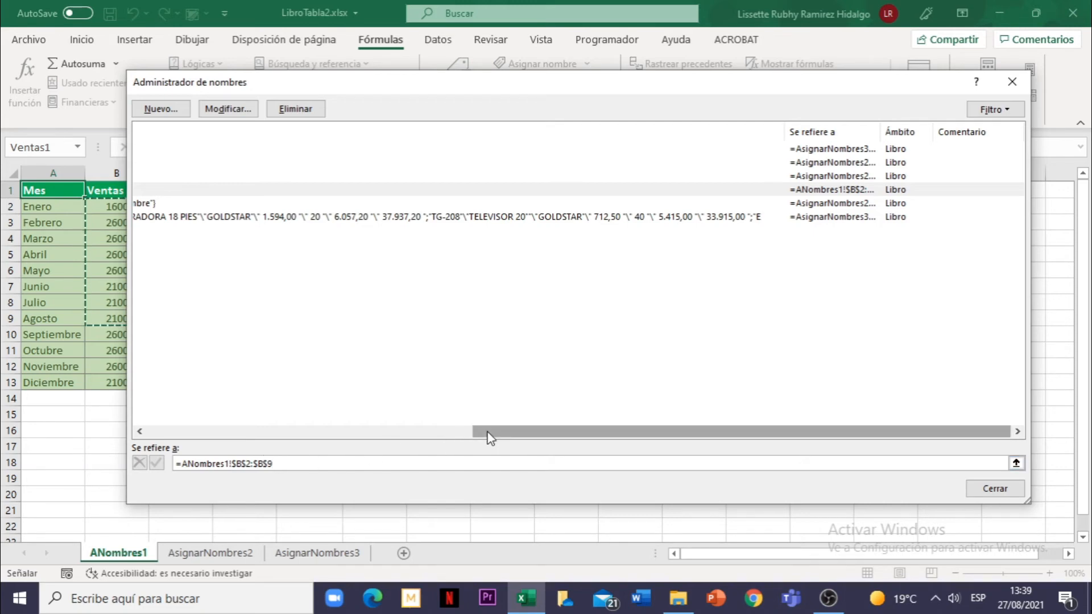
{"action": "left_click_drag", "start_coordinate": [488, 432], "coordinate": [154, 433]}
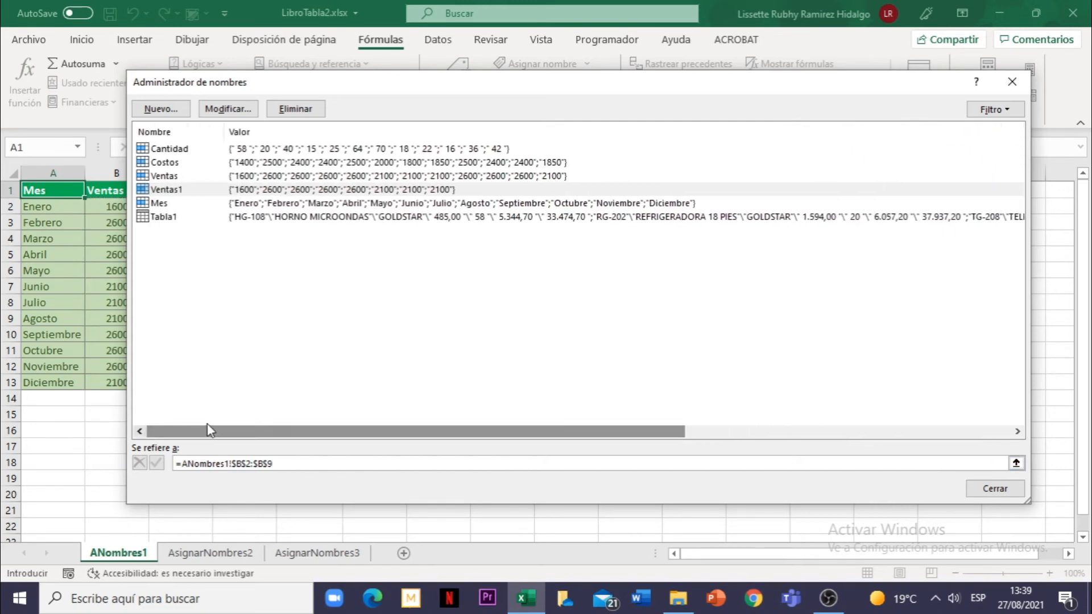
{"action": "left_click", "coordinate": [270, 468]}
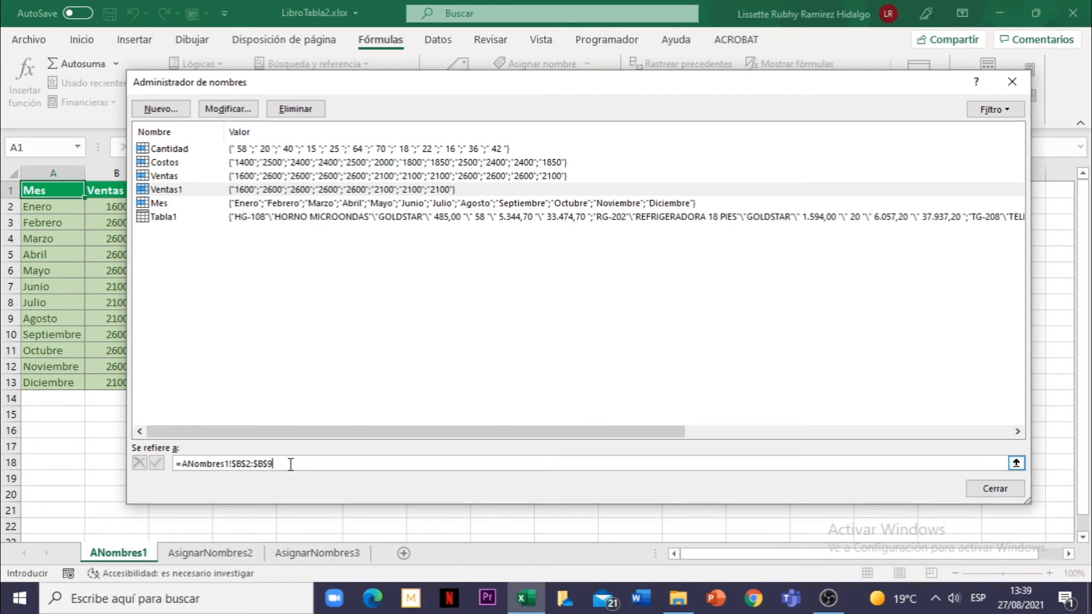
{"action": "key", "text": "BackSpace"}
{"action": "type", "text": "13"}
{"action": "left_click", "coordinate": [157, 465]}
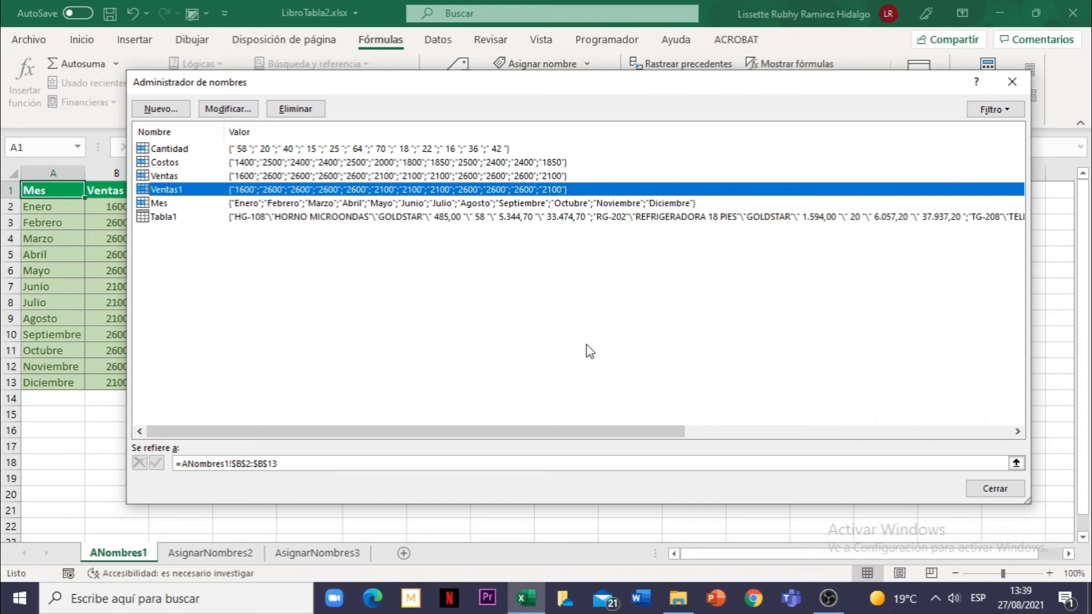
Start a new defined name called Total2 with the scope set to Libro
{"action": "left_click", "coordinate": [159, 110]}
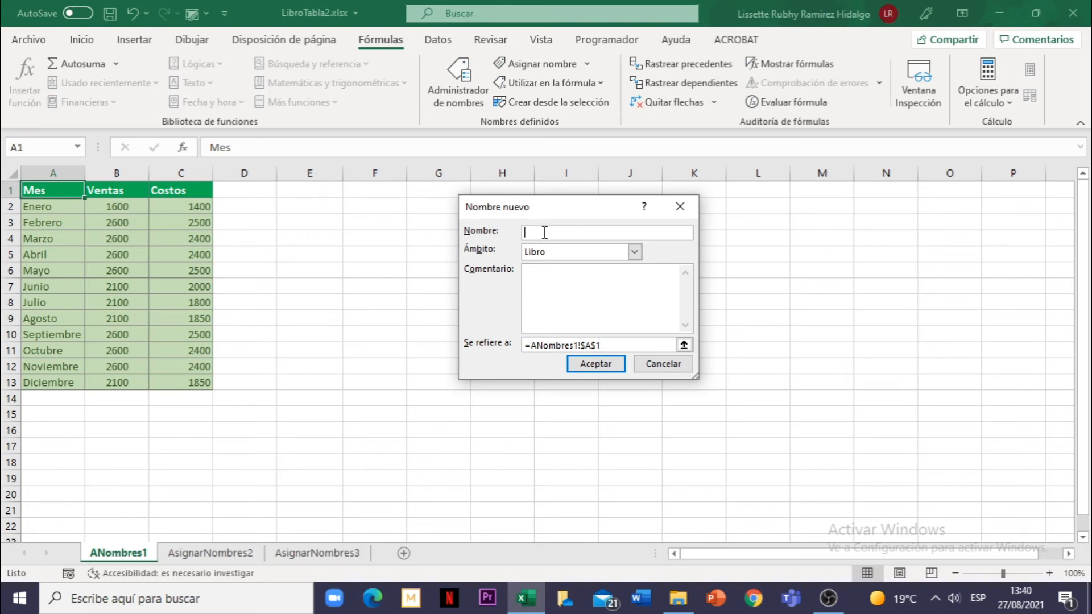
{"action": "left_click", "coordinate": [634, 252]}
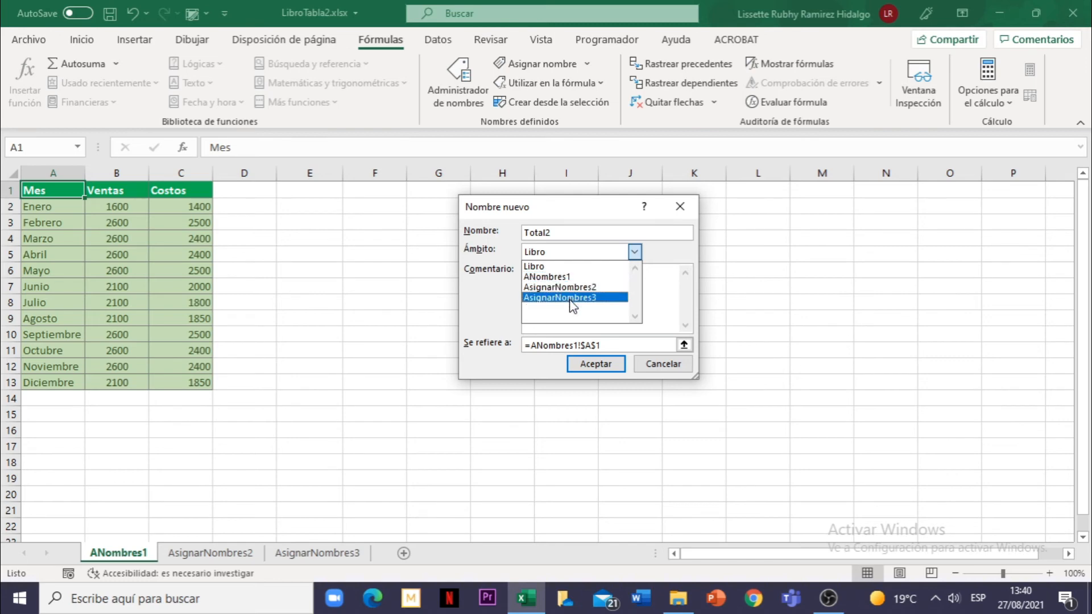
{"action": "left_click", "coordinate": [550, 268]}
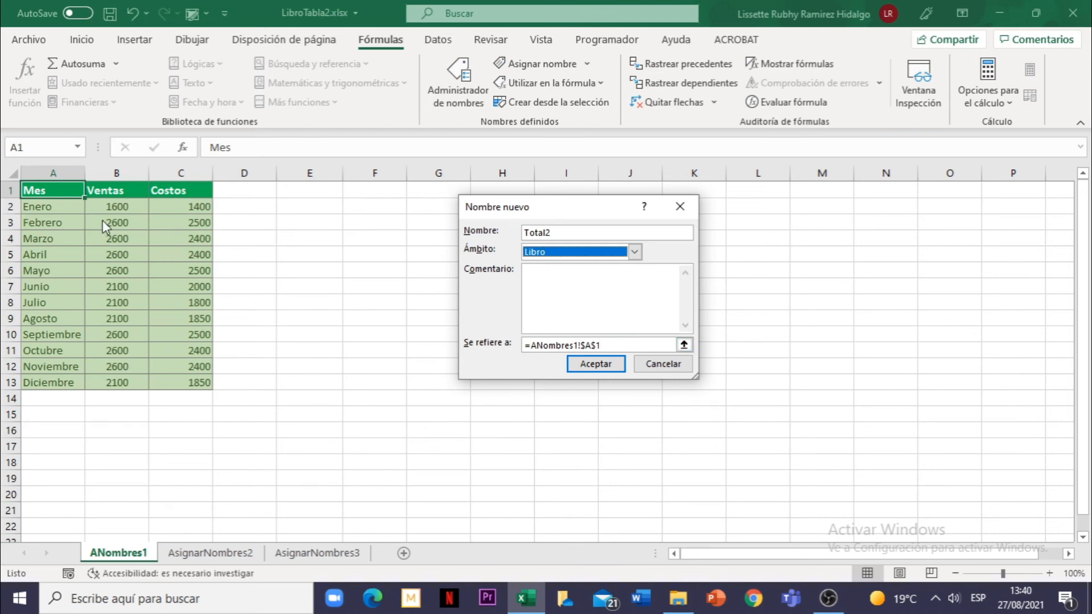
Make Total2 refer to the IMPORTE TOTAL data in G5:G16 on the AsignarNombres3 sheet, and create the name
{"action": "left_click", "coordinate": [684, 346]}
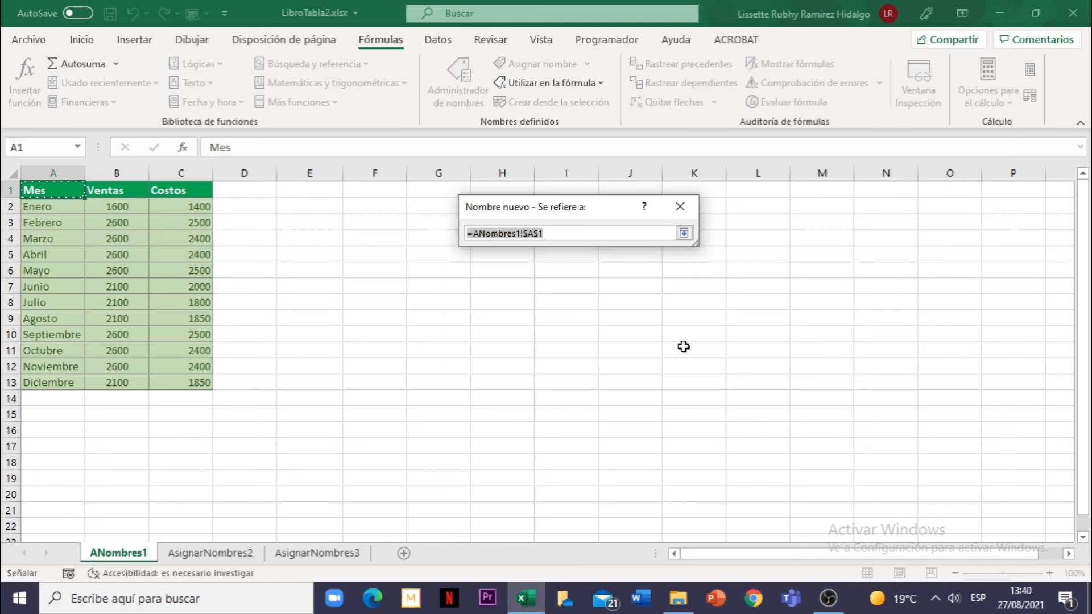
{"action": "left_click", "coordinate": [329, 553]}
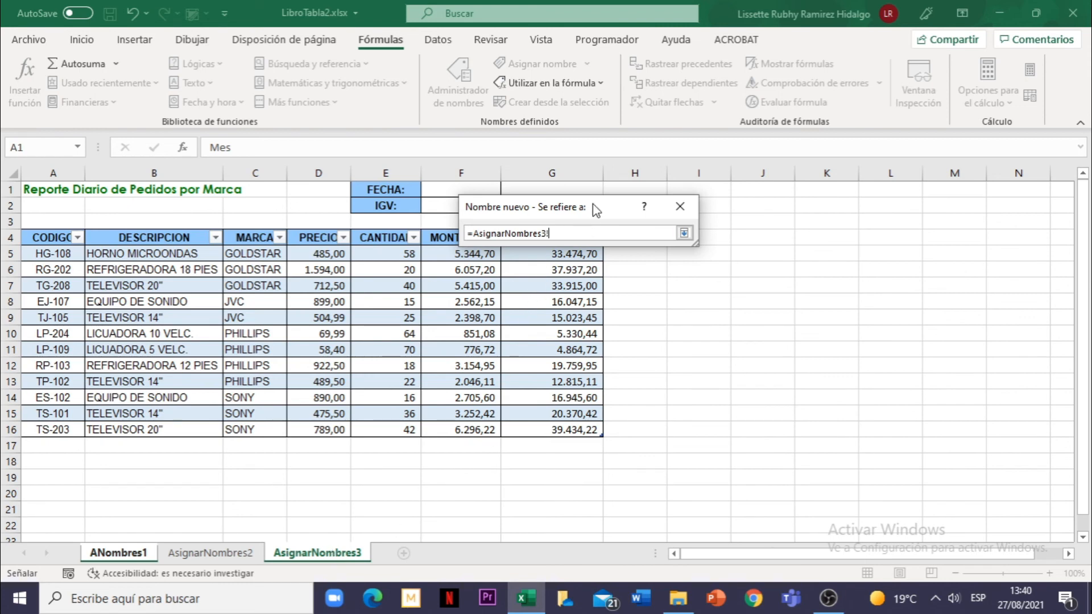
{"action": "left_click_drag", "start_coordinate": [592, 204], "coordinate": [756, 184]}
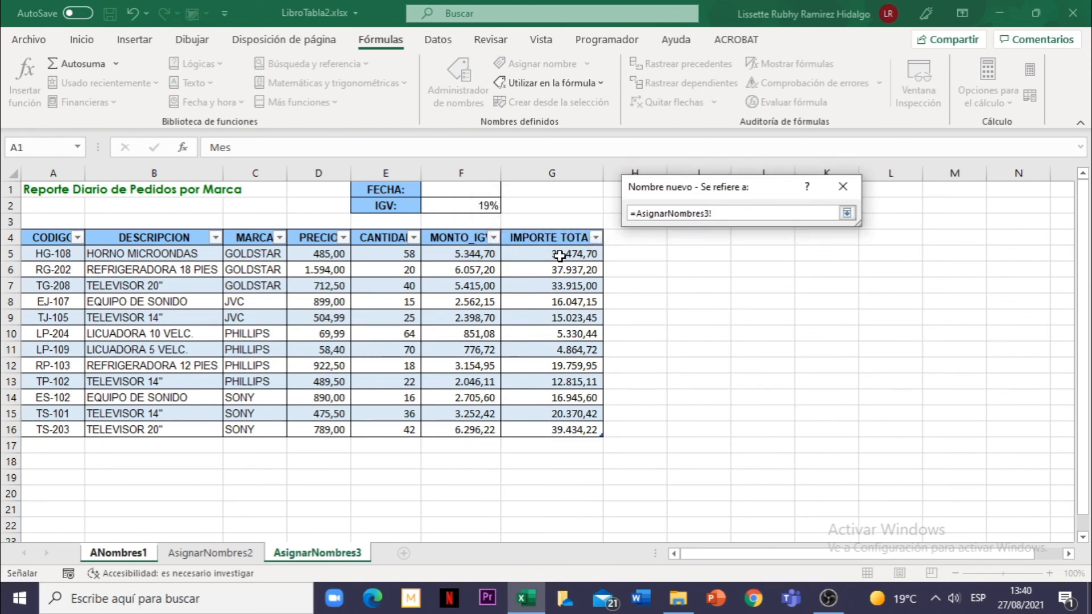
{"action": "left_click_drag", "start_coordinate": [560, 256], "coordinate": [559, 423]}
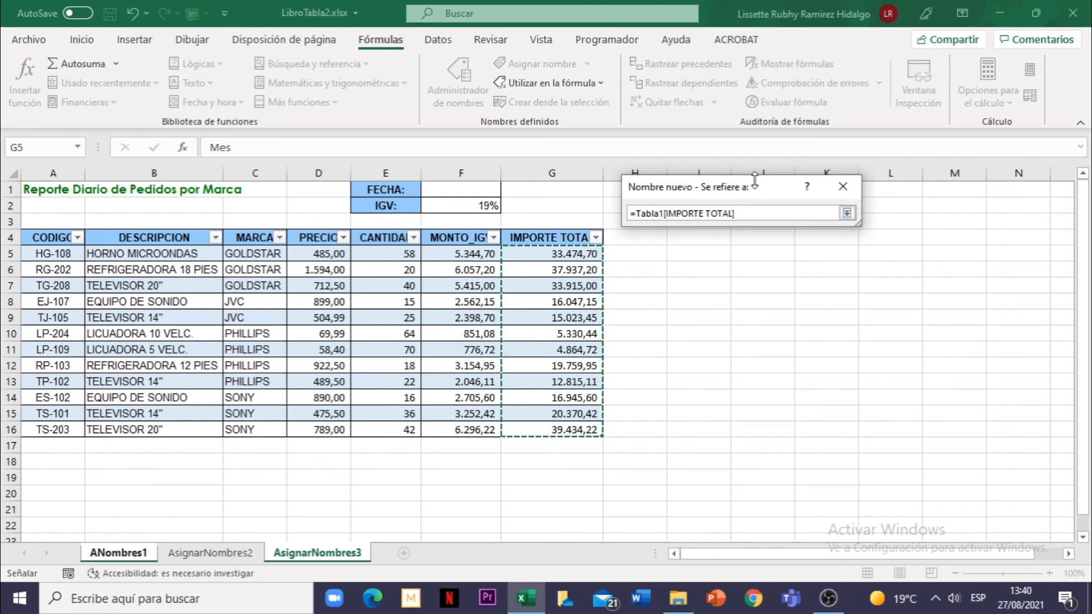
{"action": "left_click_drag", "start_coordinate": [771, 184], "coordinate": [585, 216]}
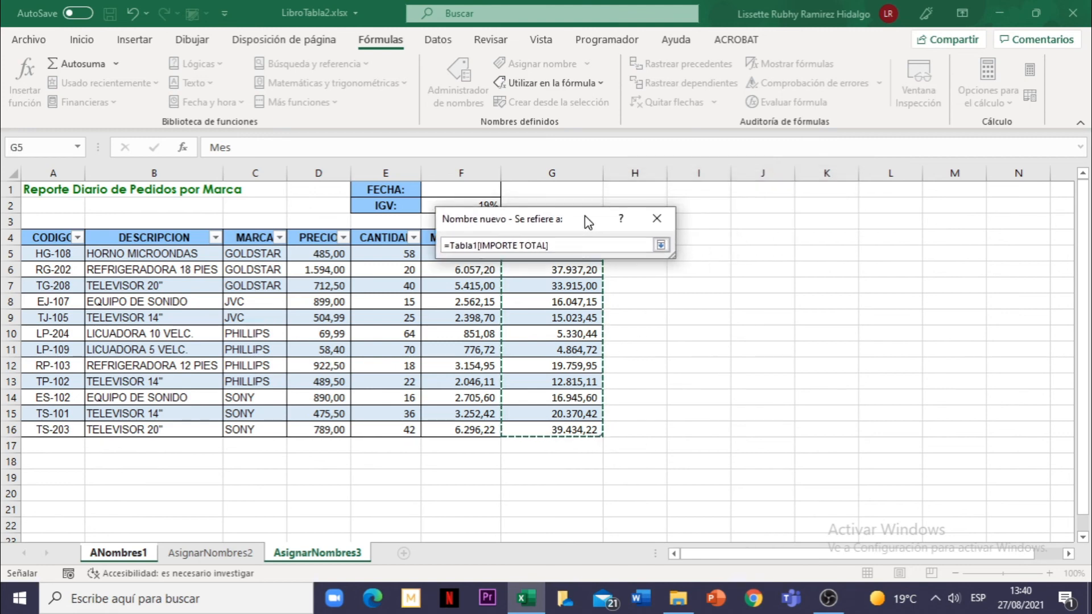
{"action": "left_click", "coordinate": [661, 245]}
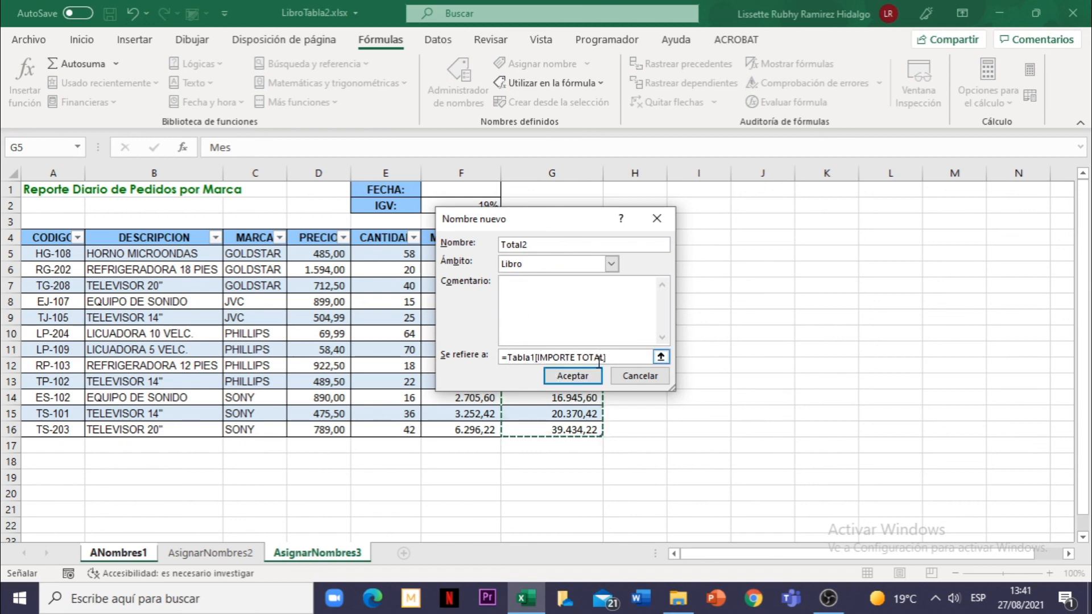
{"action": "left_click", "coordinate": [585, 379]}
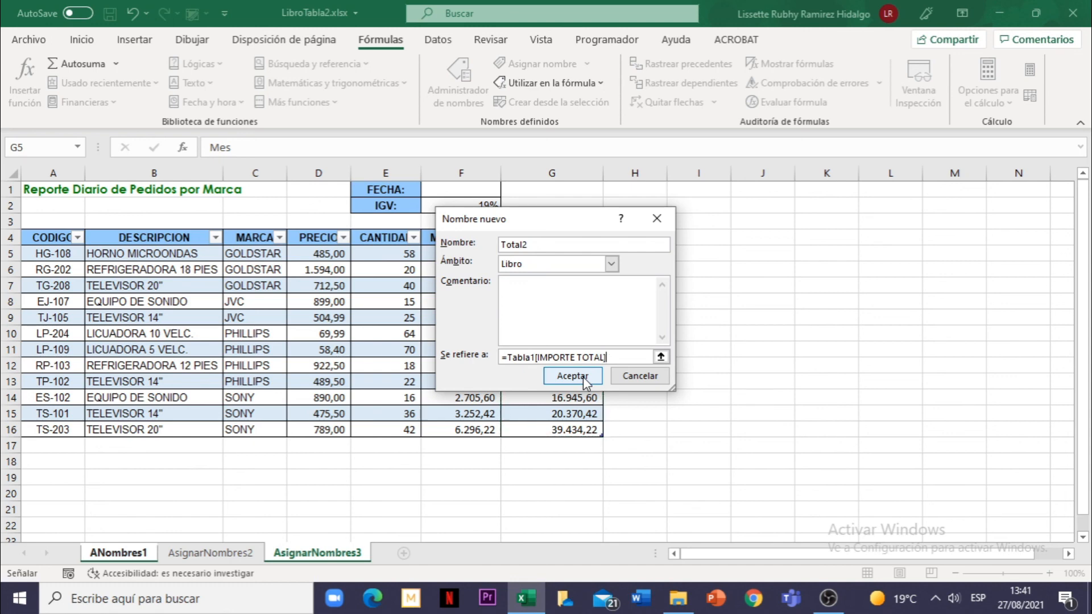